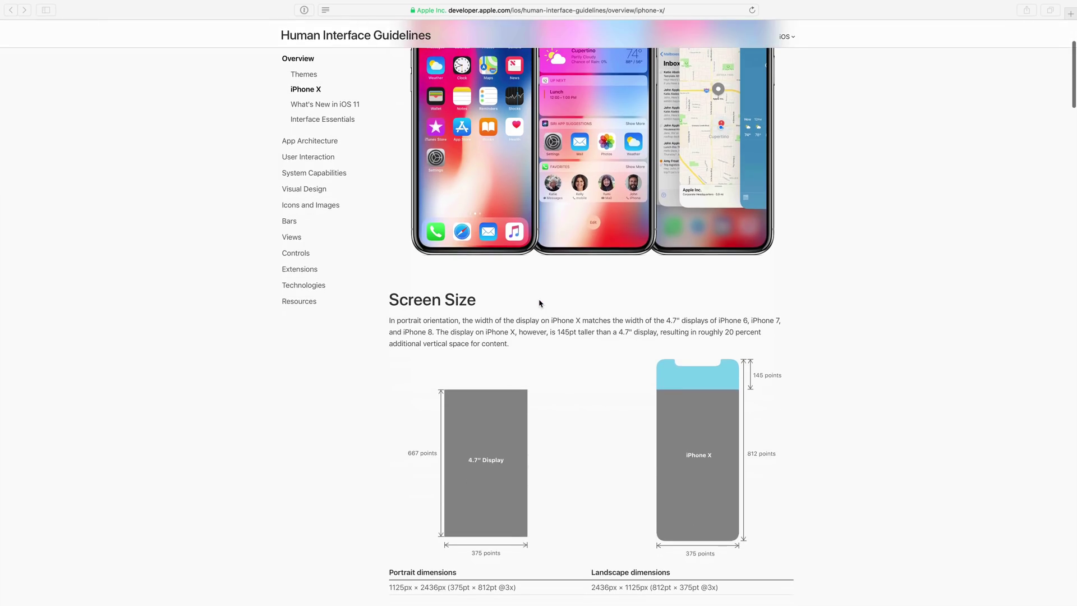
scroll(541, 303, down, 5)
scroll(542, 303, down, 5)
scroll(541, 302, down, 5)
scroll(542, 302, down, 5)
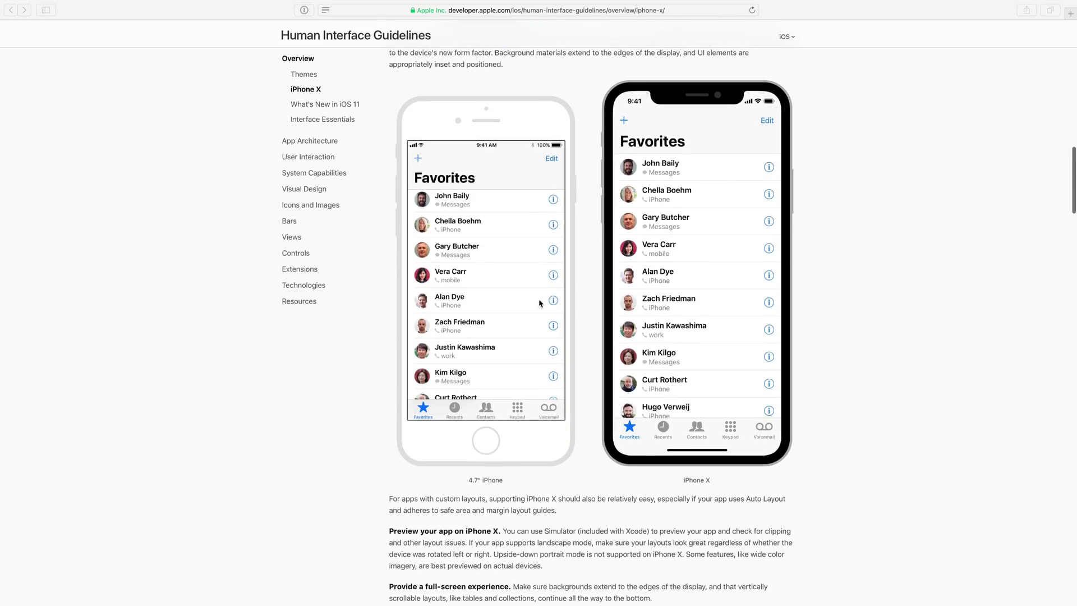
scroll(541, 301, down, 5)
scroll(541, 302, down, 5)
scroll(540, 304, down, 5)
scroll(540, 303, down, 5)
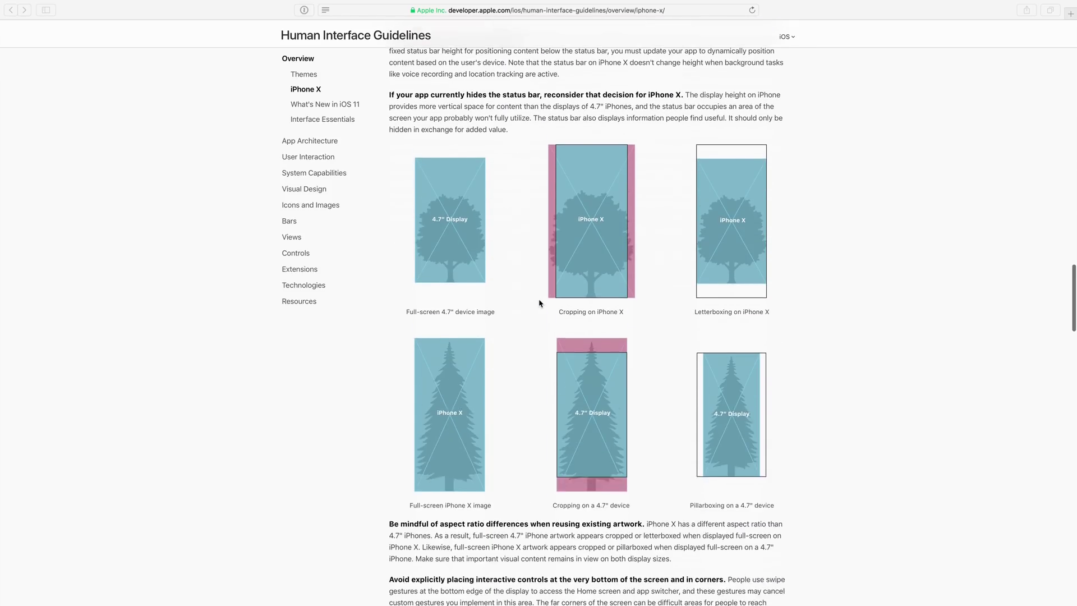
scroll(541, 303, down, 5)
scroll(540, 303, down, 5)
scroll(540, 302, down, 5)
scroll(540, 302, down, 5)
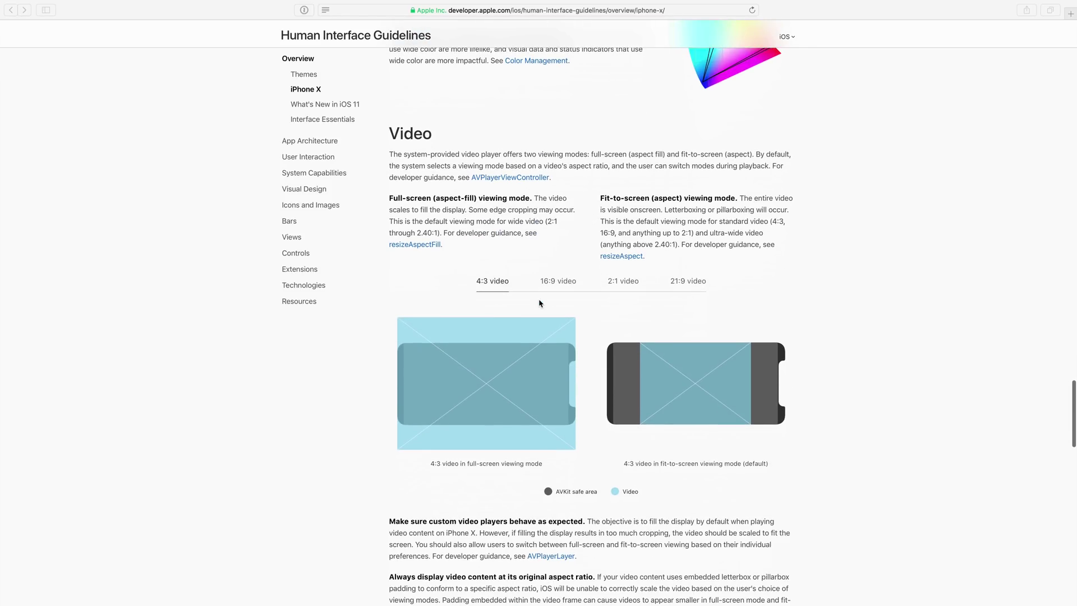
scroll(540, 303, down, 2)
scroll(540, 303, down, 1)
scroll(541, 303, down, 2)
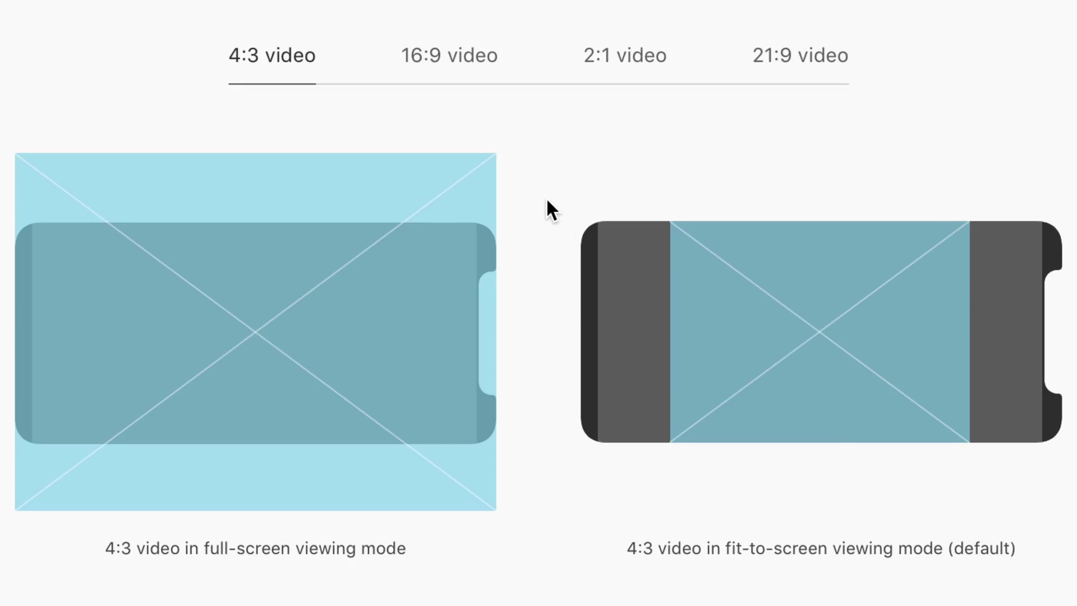
Step: Compare the 16:9 and 2:1 video diagrams in Safari, ending on the 2:1 diagrams
click(491, 69)
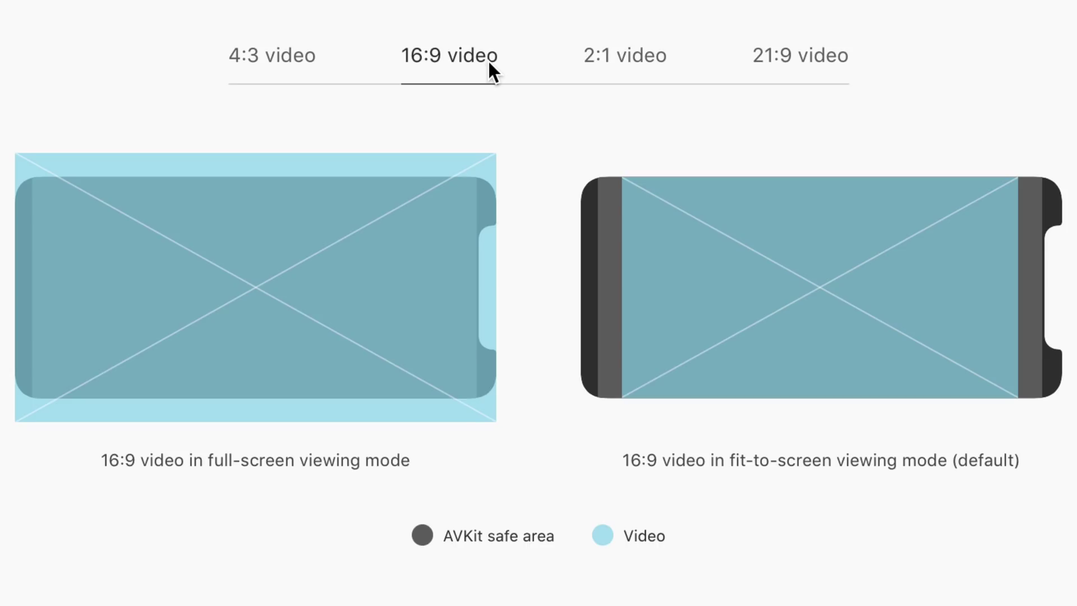
click(633, 69)
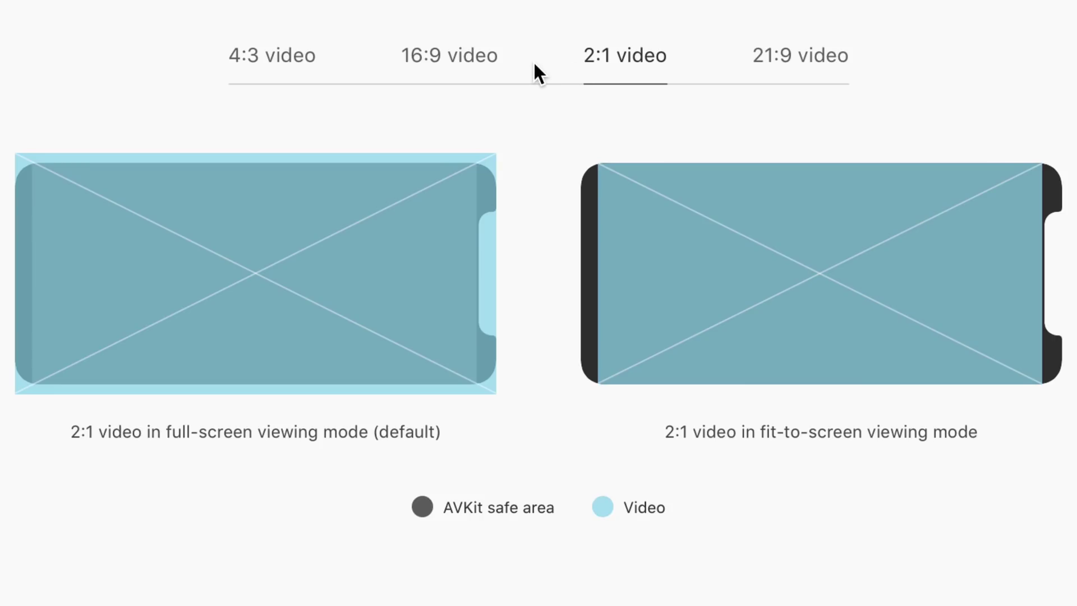
click(453, 76)
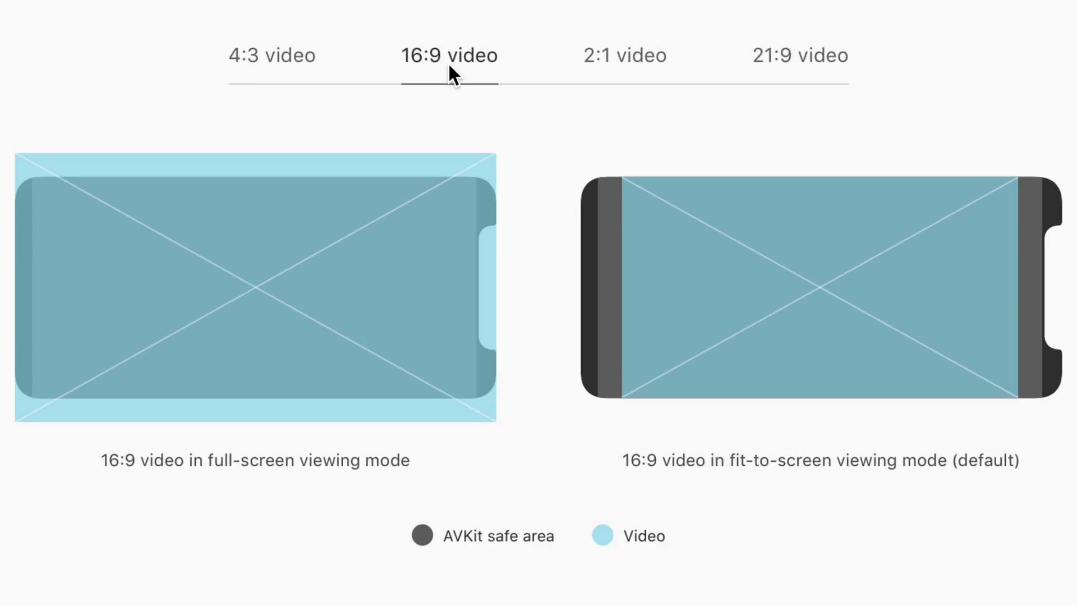
click(614, 61)
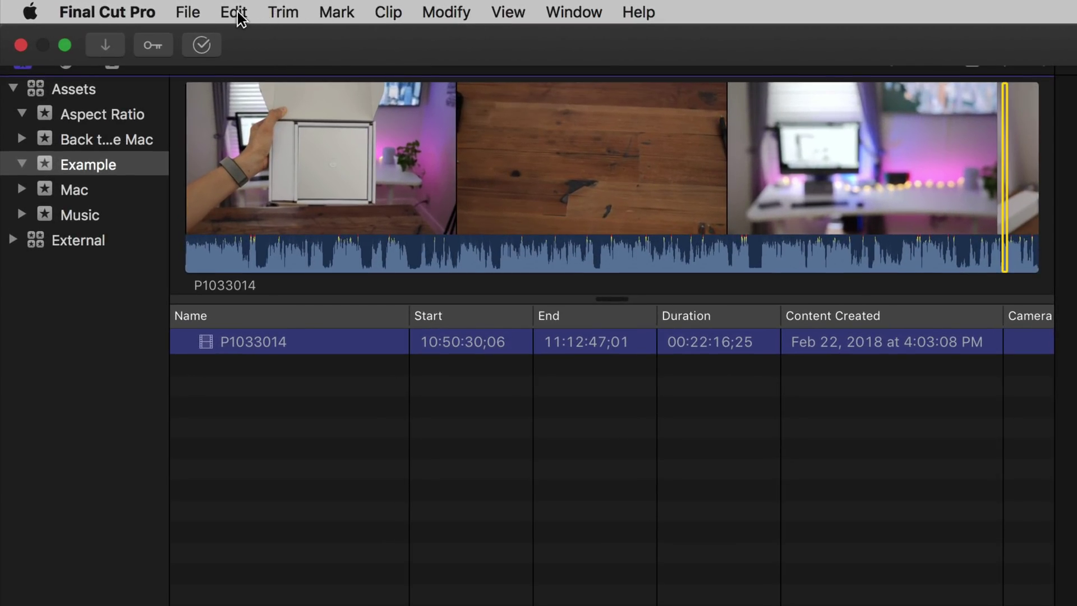
Step: Create the '2:1 Example' project with a custom 3840x1920 format at 29.97p
click(187, 12)
mouse_move(203, 39)
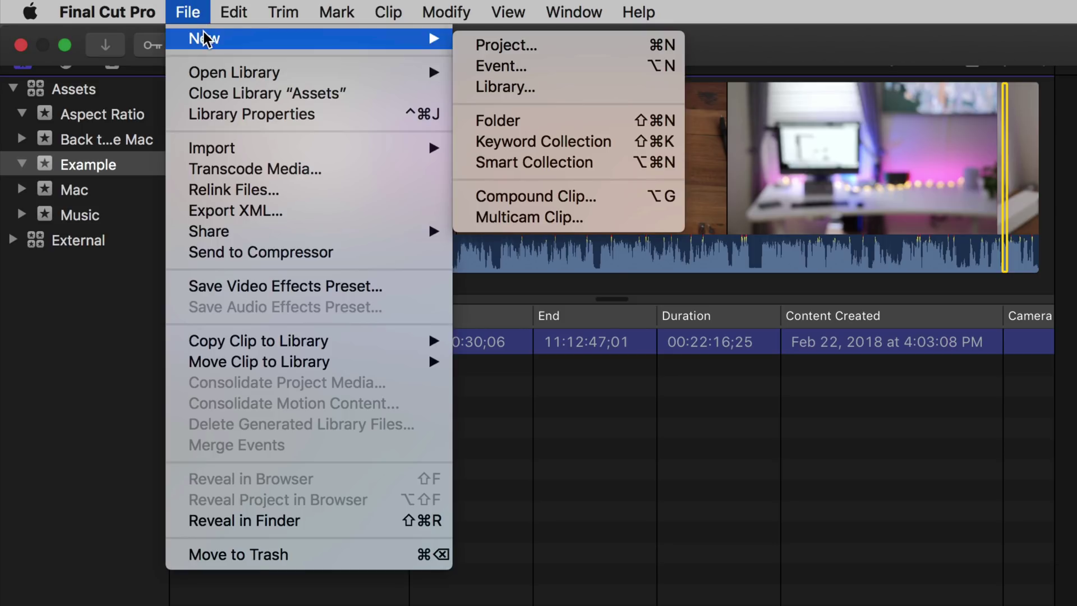
click(484, 52)
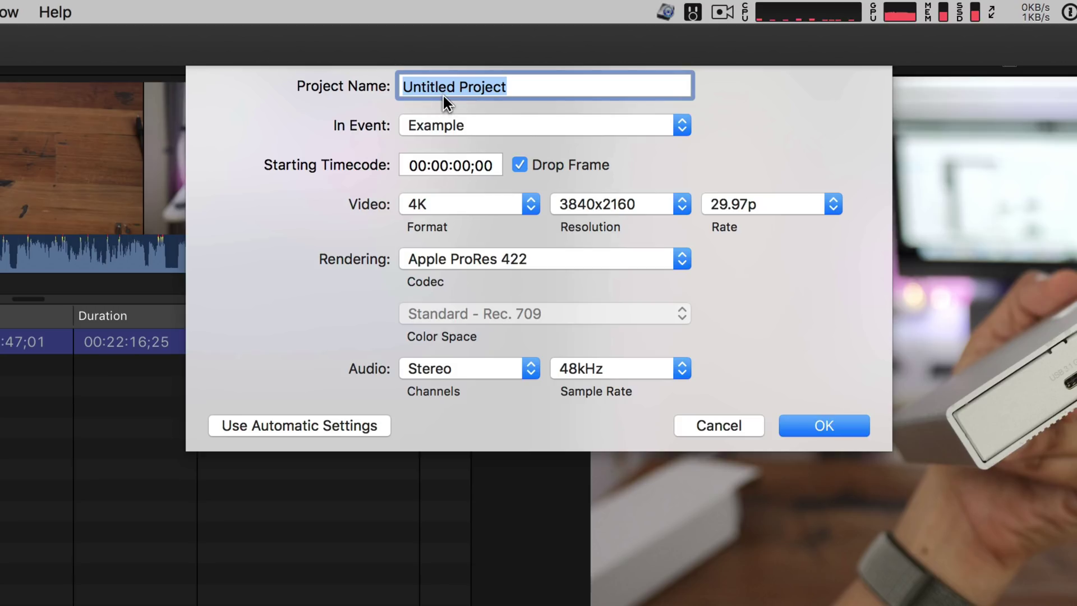
text(2:1)
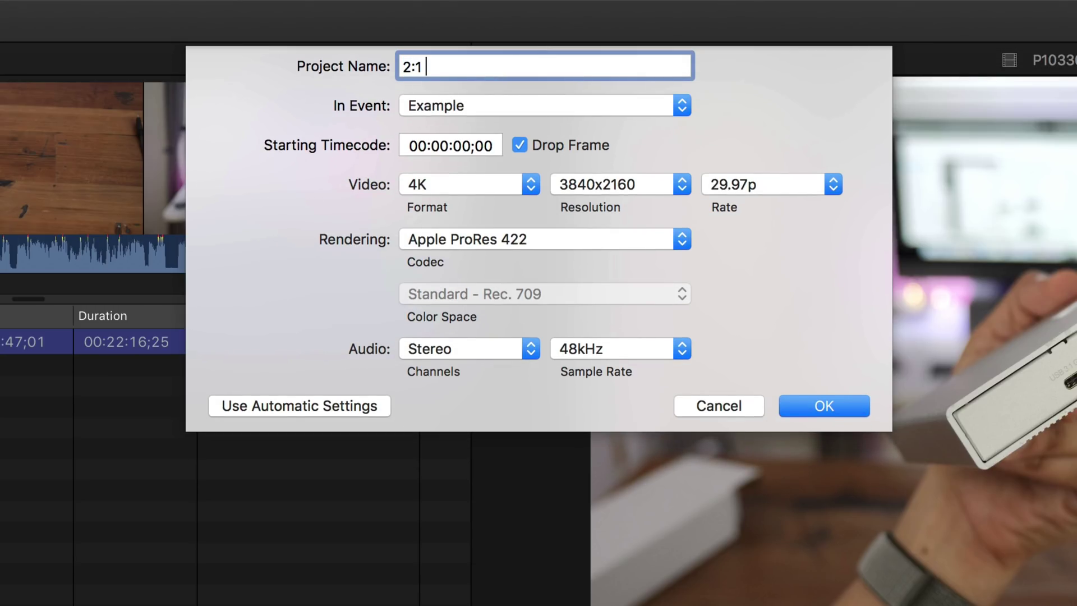
text(Example)
click(525, 183)
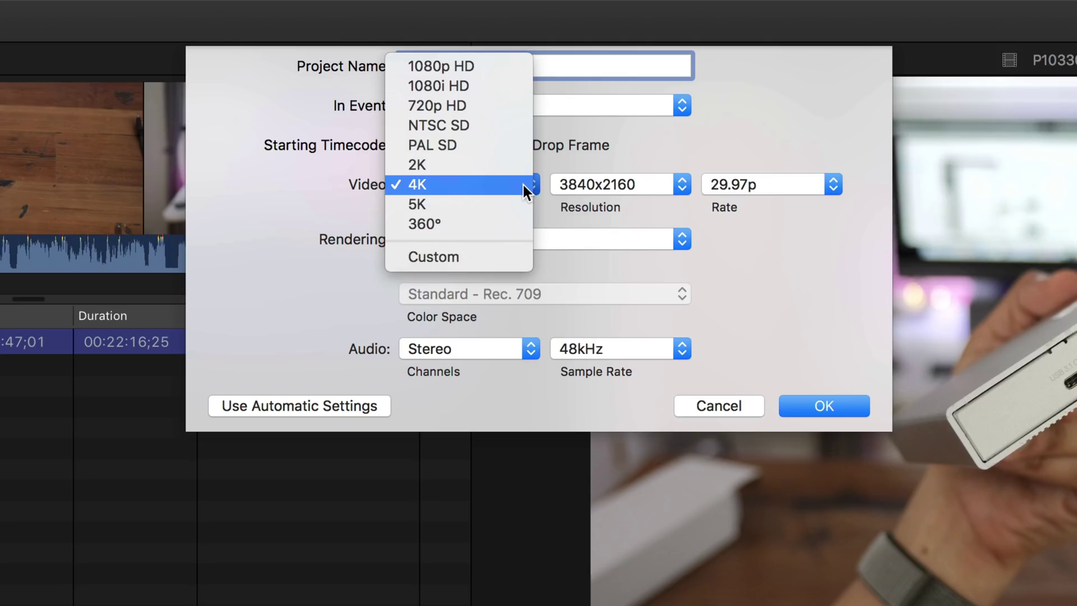
click(509, 256)
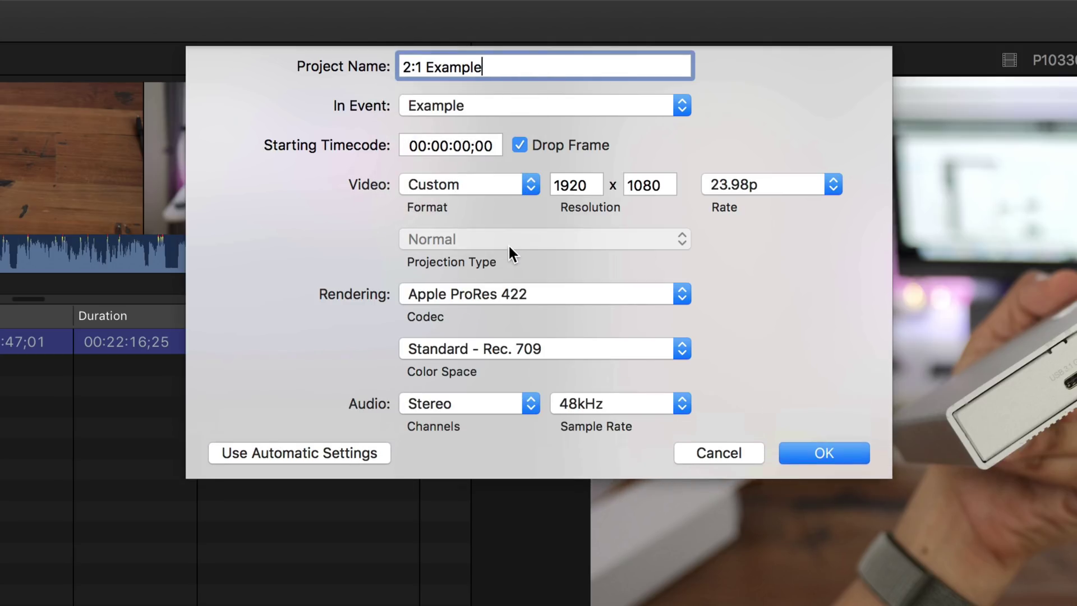
double_click(571, 185)
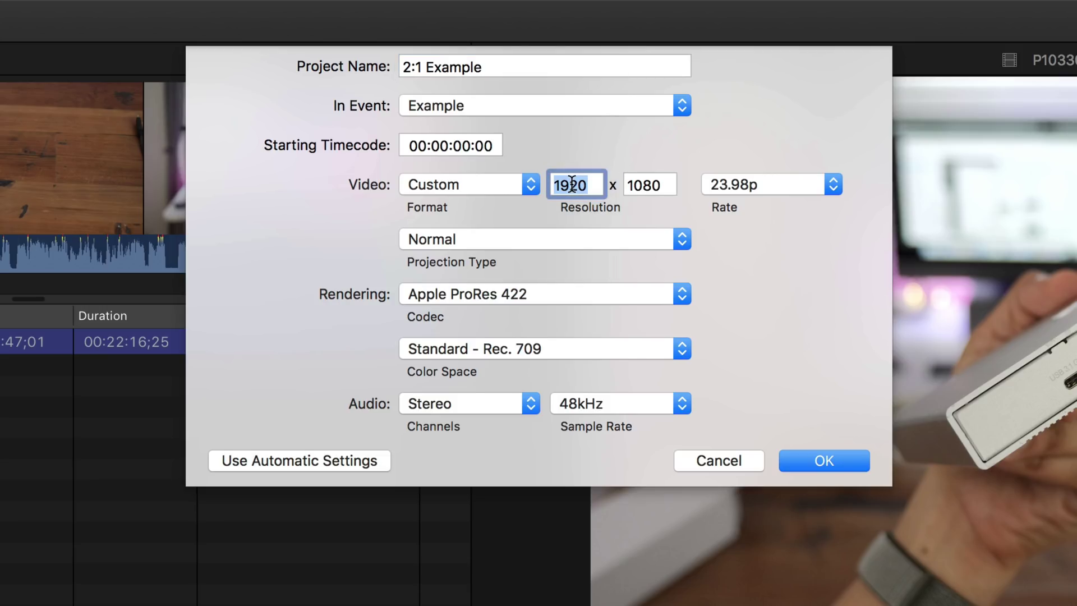
text(3)
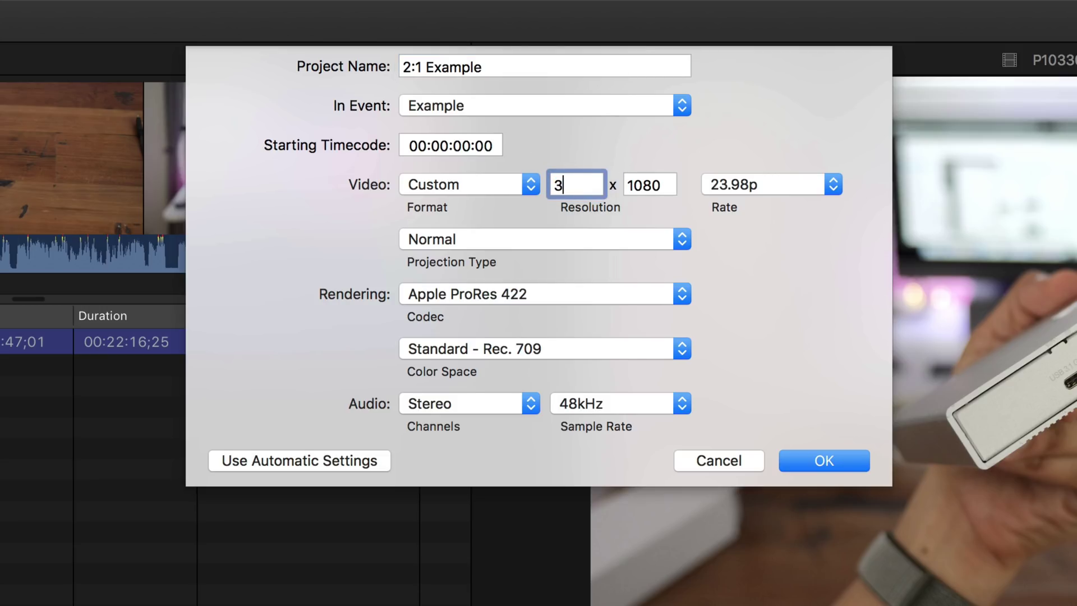
text(840)
double_click(648, 184)
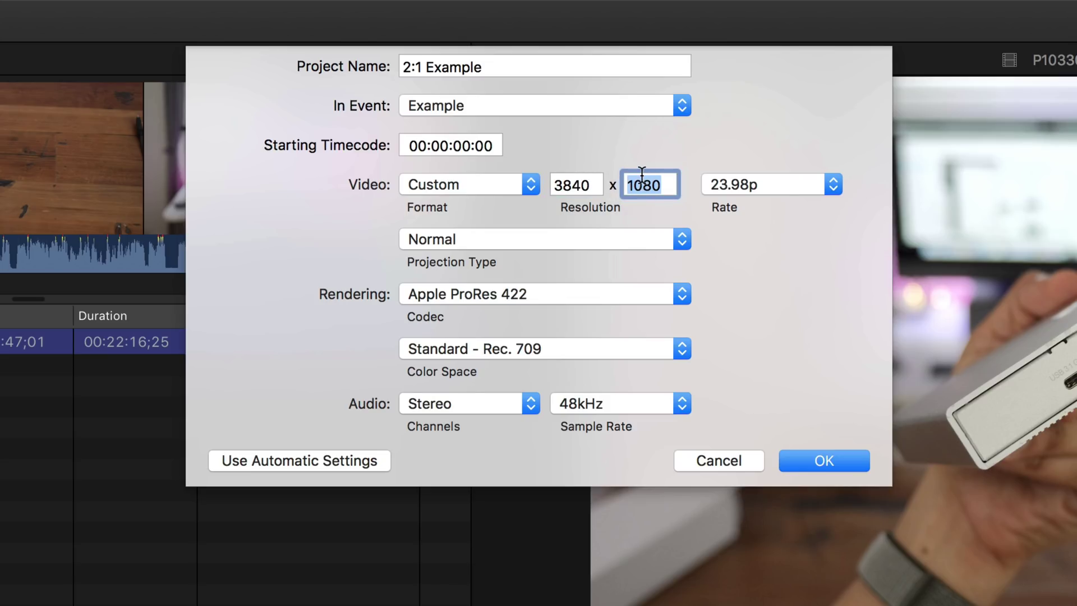
text(1920)
click(711, 181)
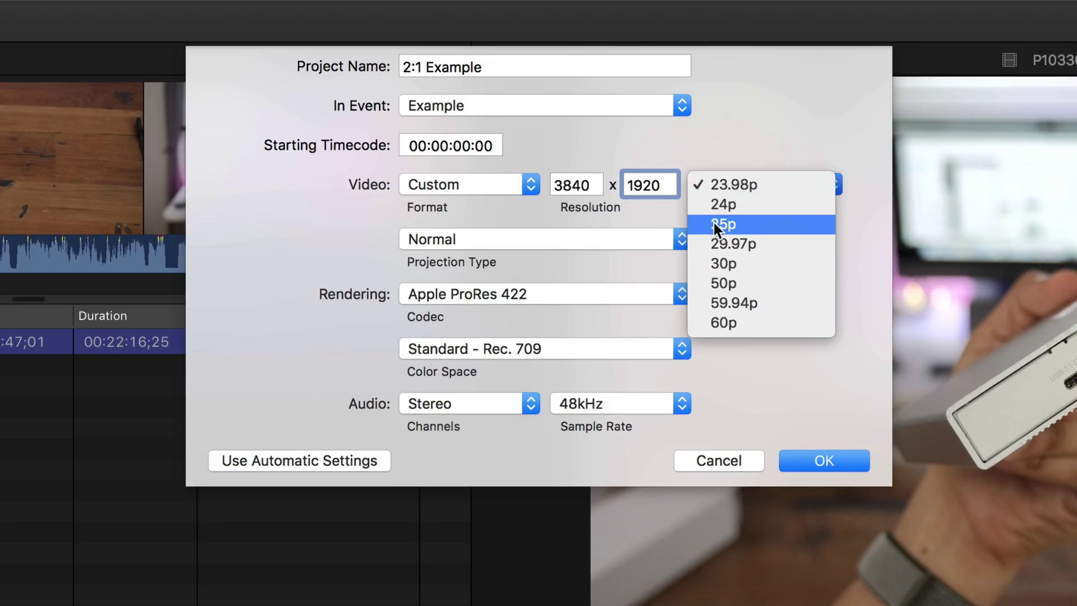
click(740, 242)
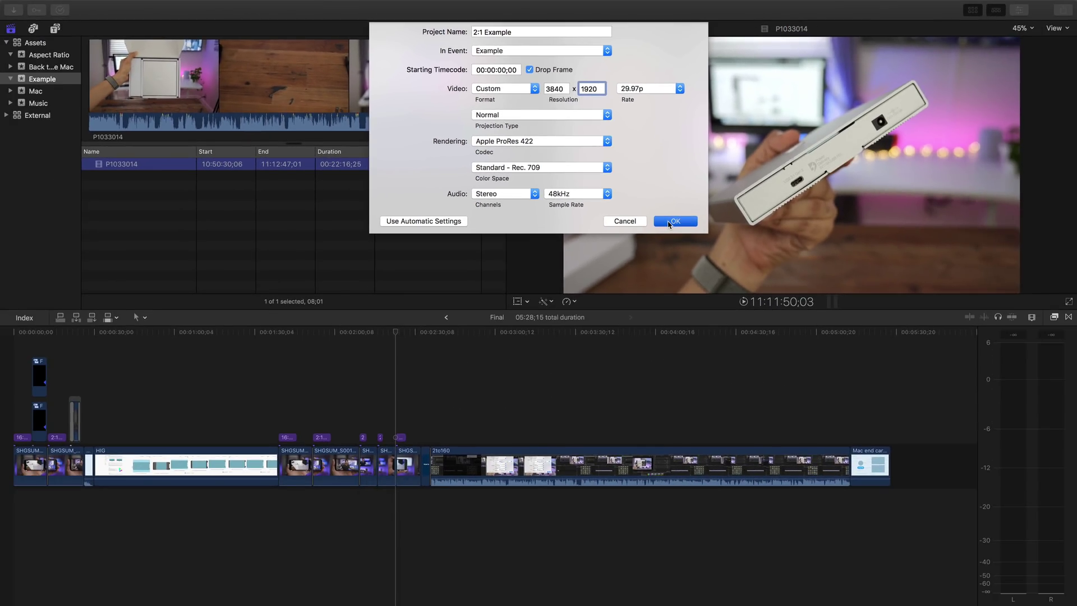
click(802, 460)
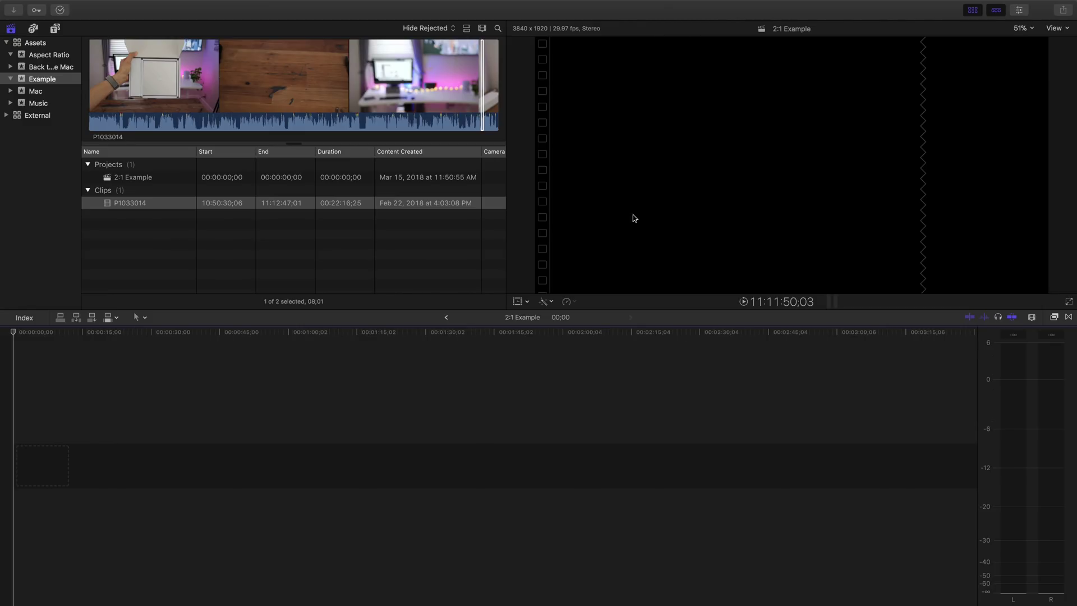
Step: Check the 2:1 Example project's 3840x1920, 29.97p details, then select clip P1033014
click(327, 179)
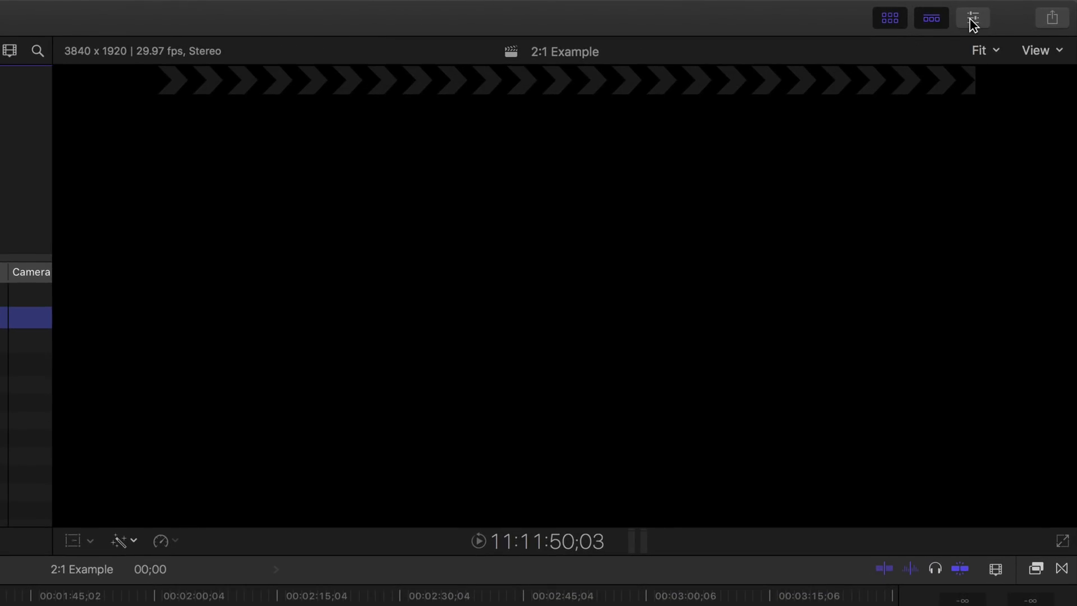
click(1019, 10)
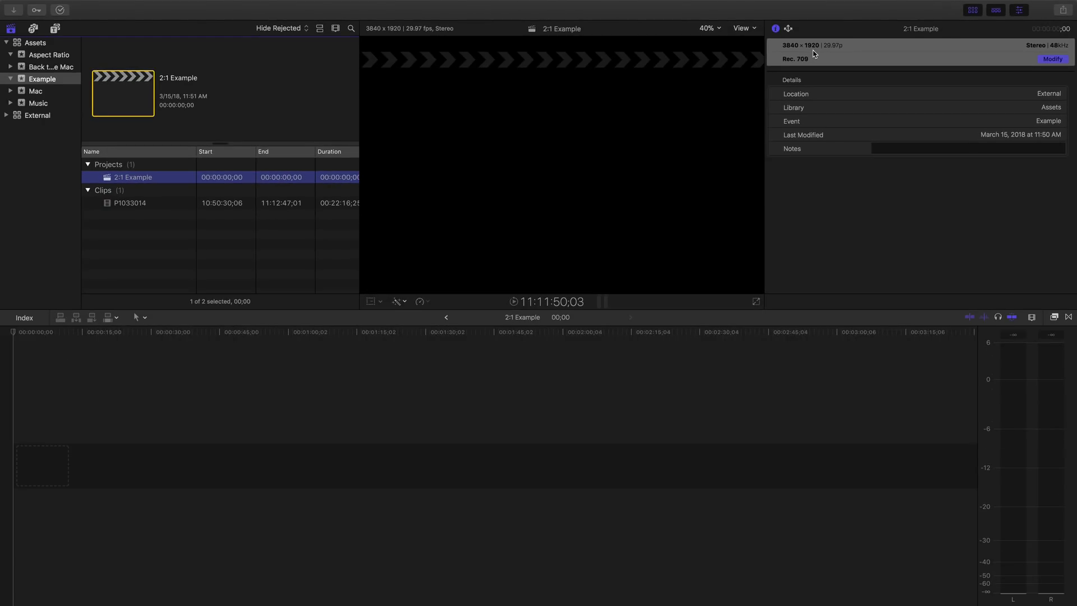
click(211, 206)
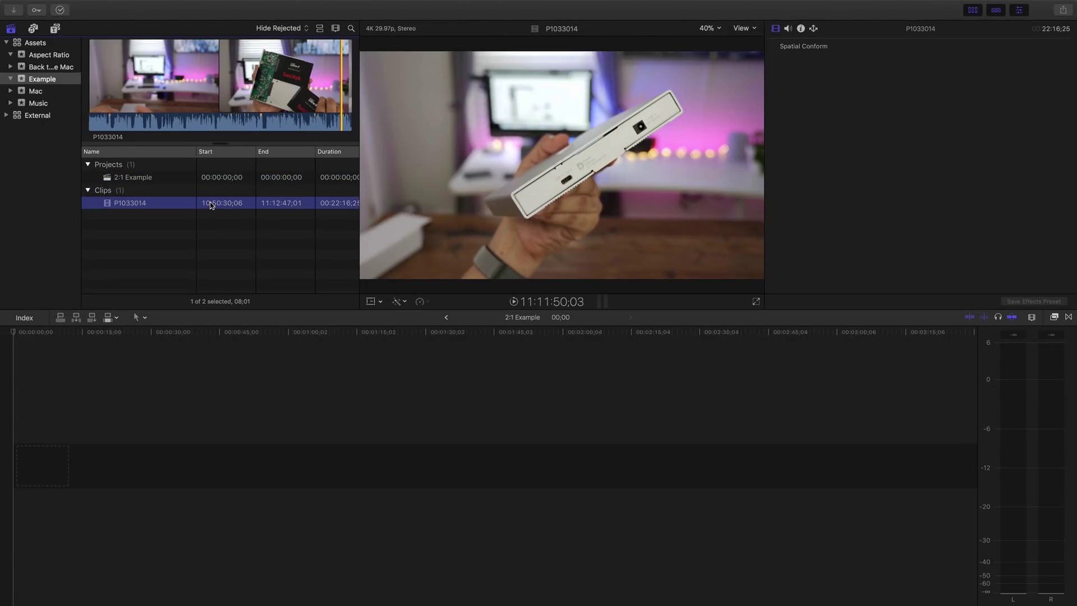
Step: Append clip P1033014 to the project, play it, and fit the timeline view
key(e)
key(space)
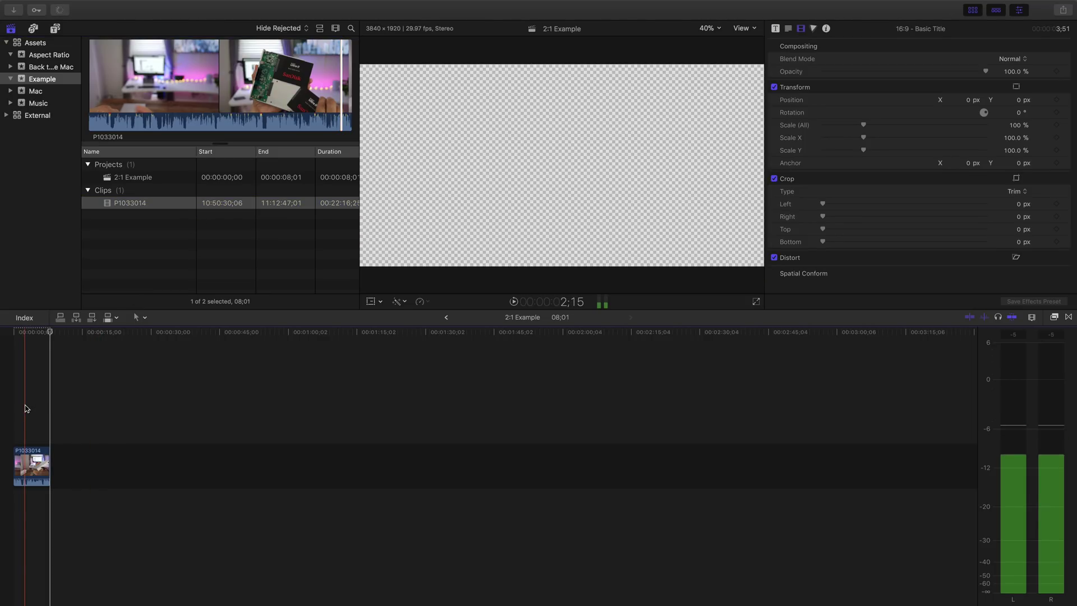
key(shift+z)
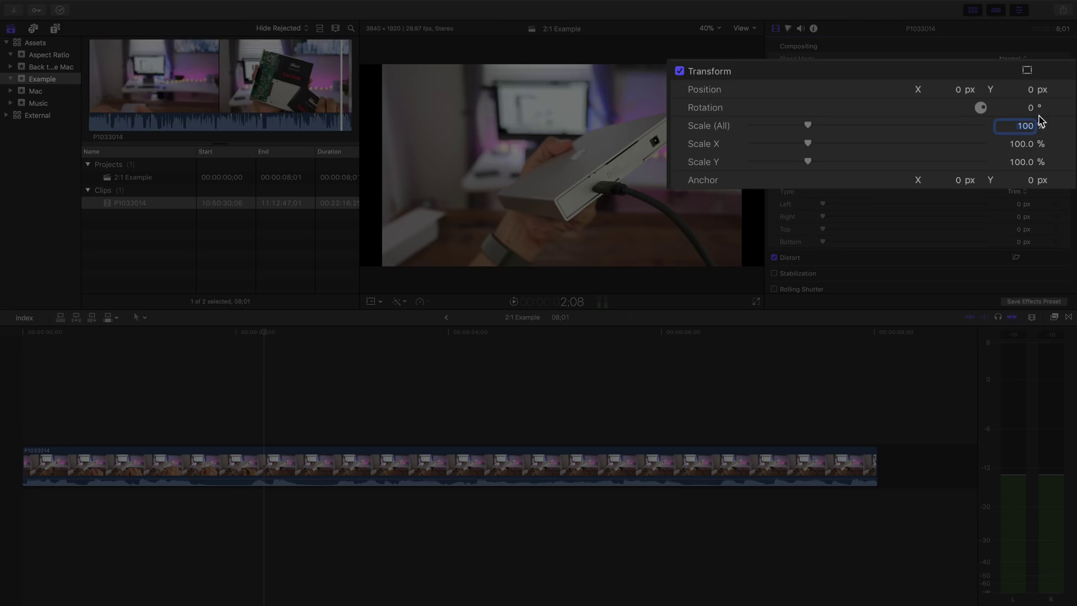
text(11)
text(2.5)
Step: Commit a Scale (All) value of 112.5% for clip P1033014
key(Return)
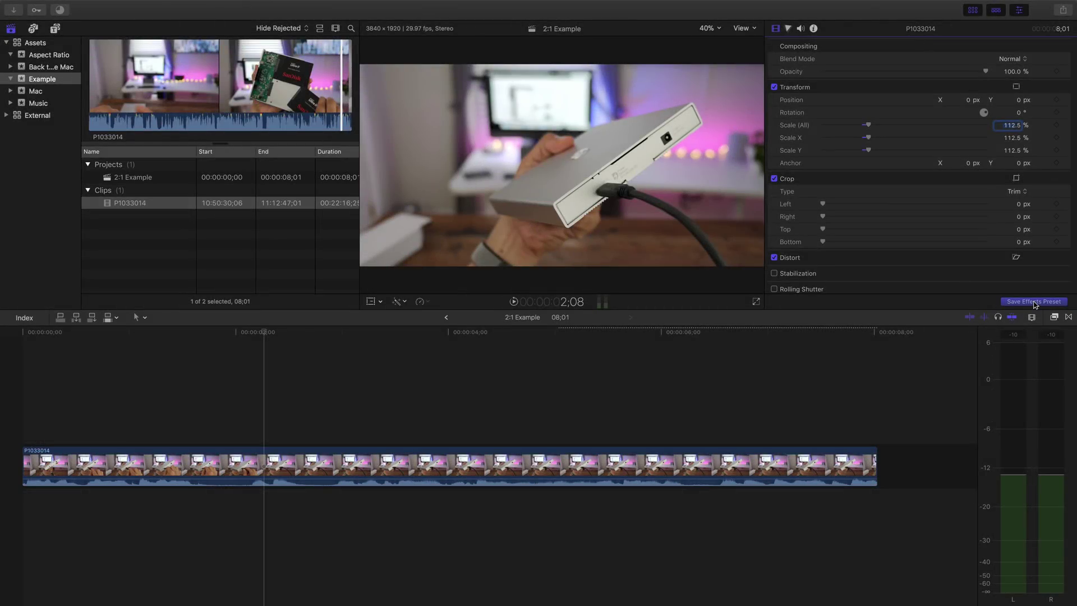
Step: Save only the Scale setting as the '2:1 Scale' Stylize preset, then reselect the clip
click(982, 303)
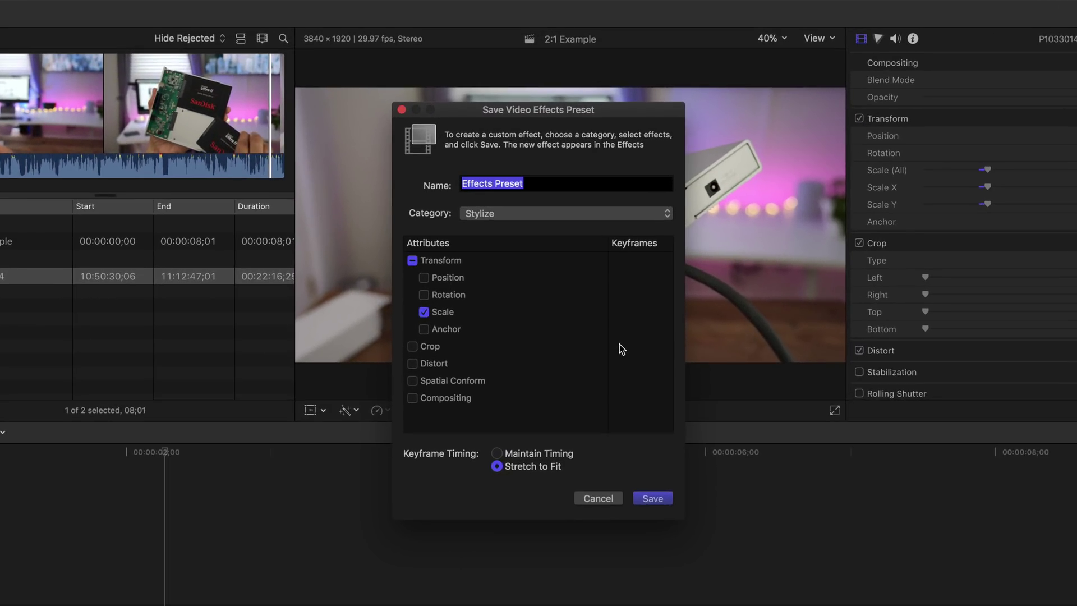
text(2:1 )
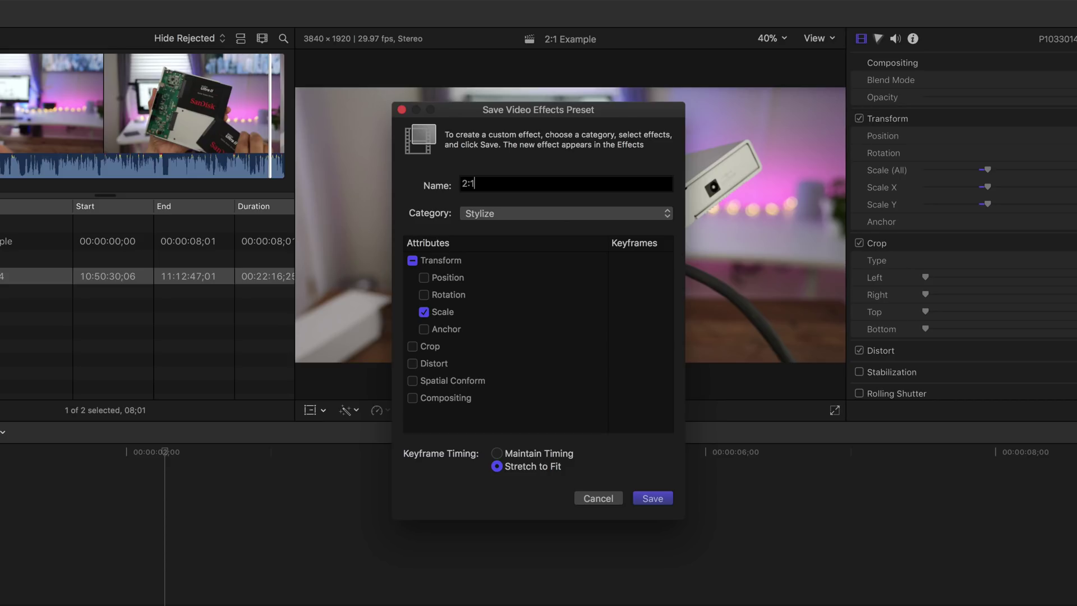
text(Scale)
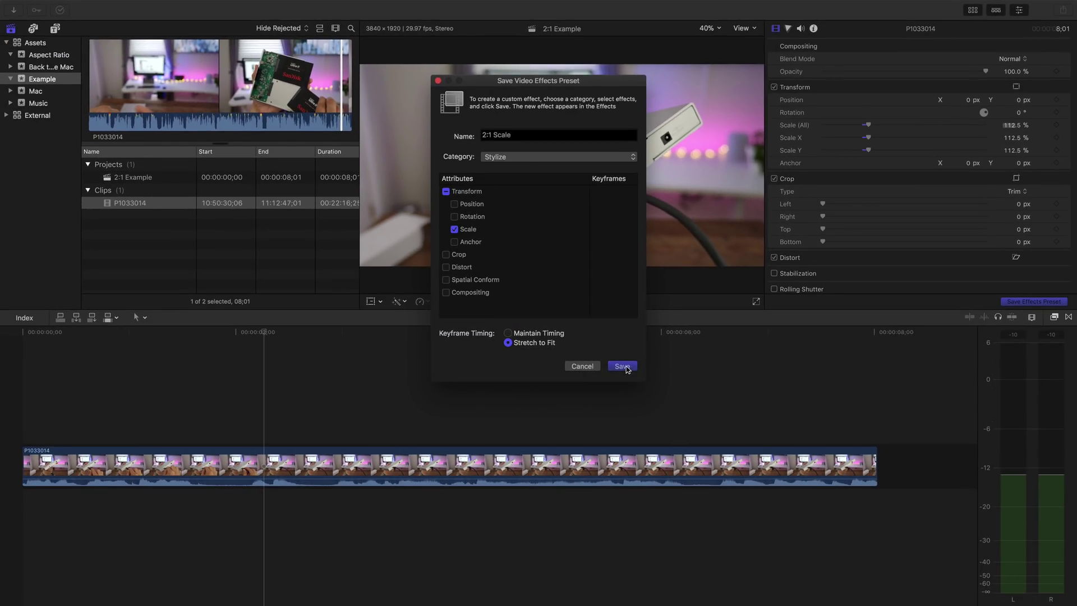
click(652, 498)
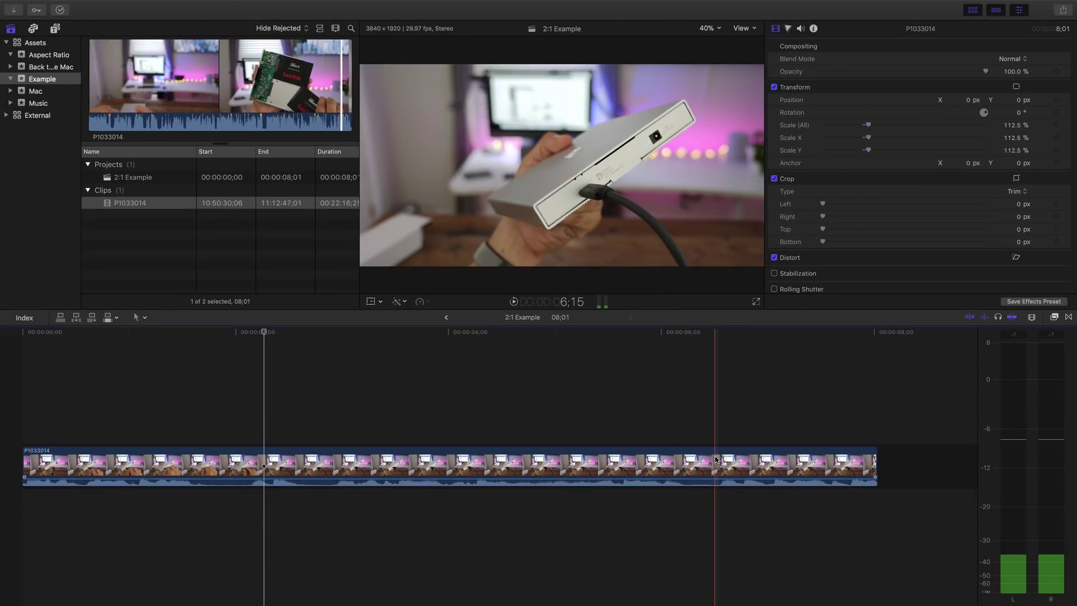
click(709, 462)
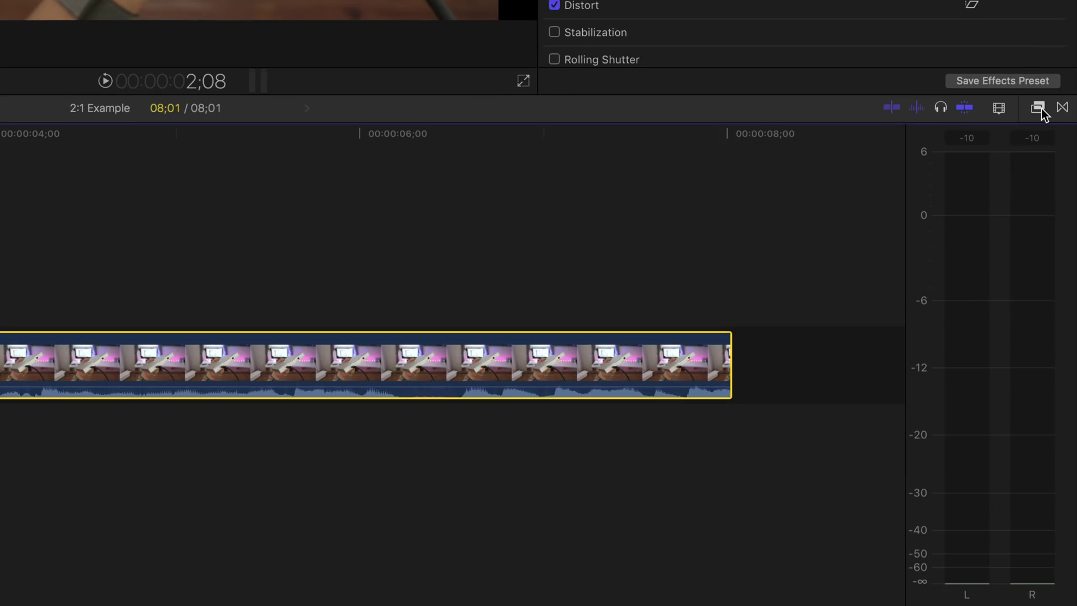
Step: Drag the '2:1 Scale' preset from the Effects Browser onto the clip, restoring 112.5% scale
click(1054, 317)
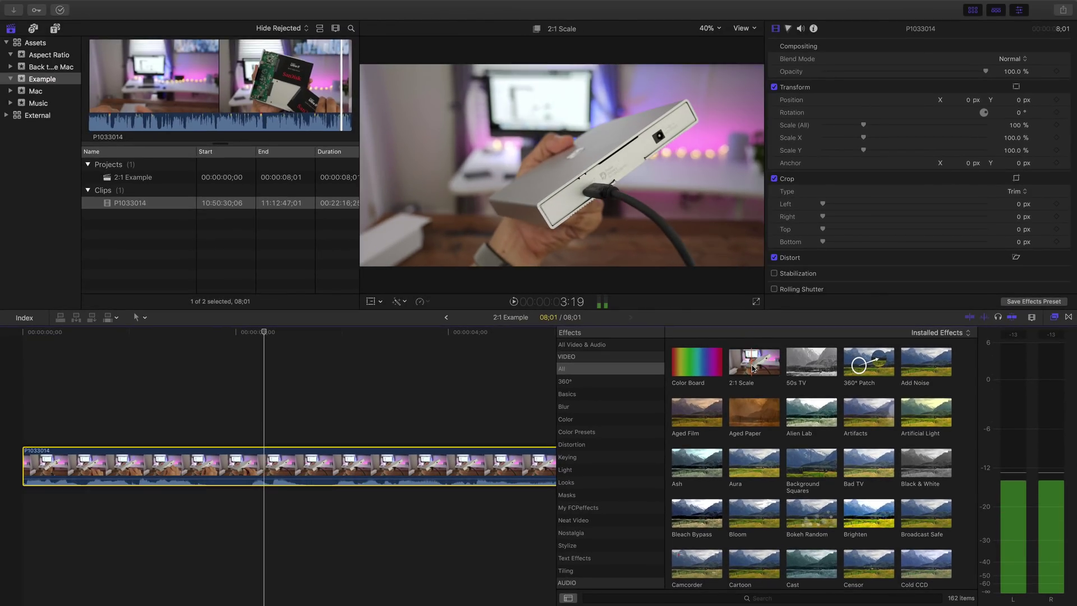
drag(753, 364, 420, 467)
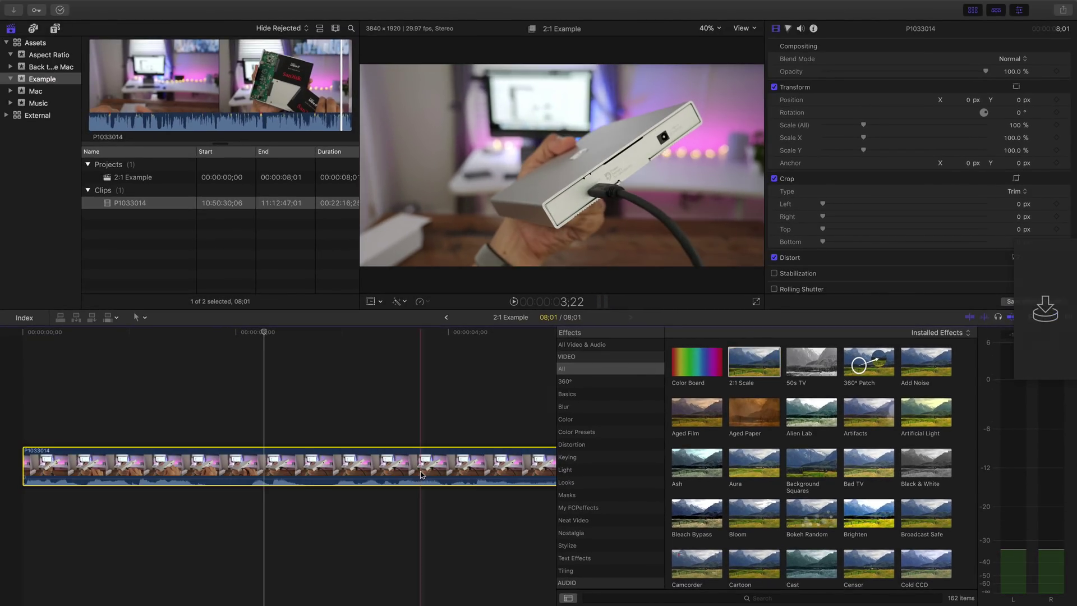
click(418, 461)
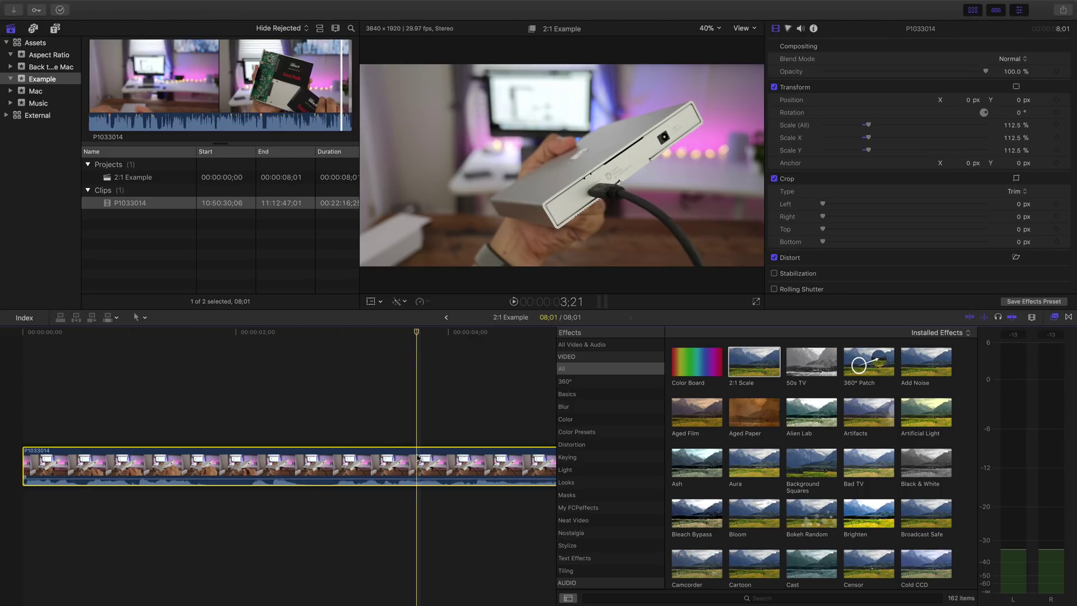
click(1055, 316)
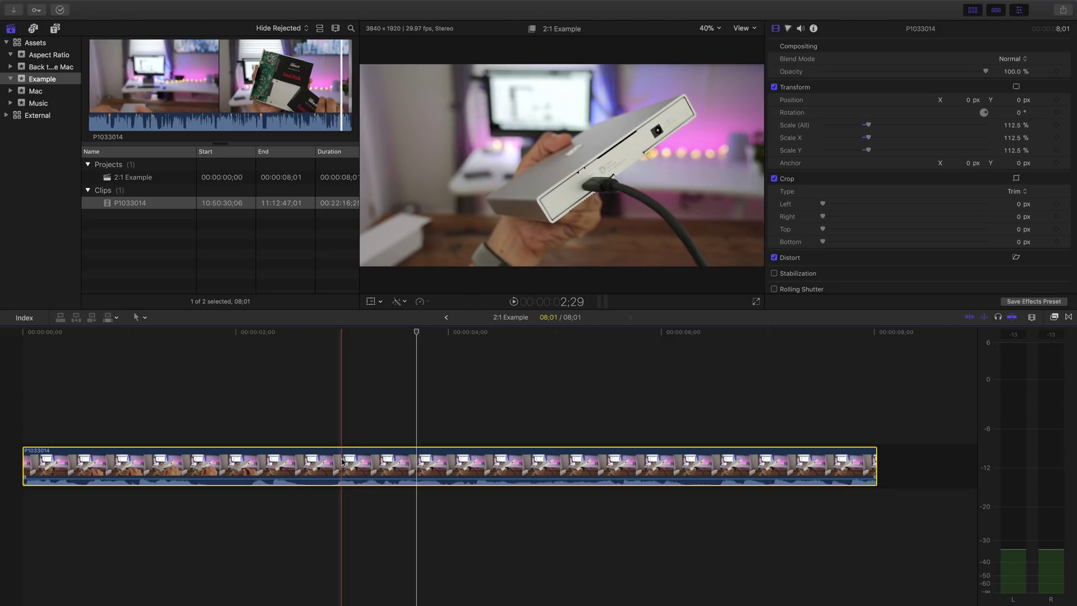
click(343, 462)
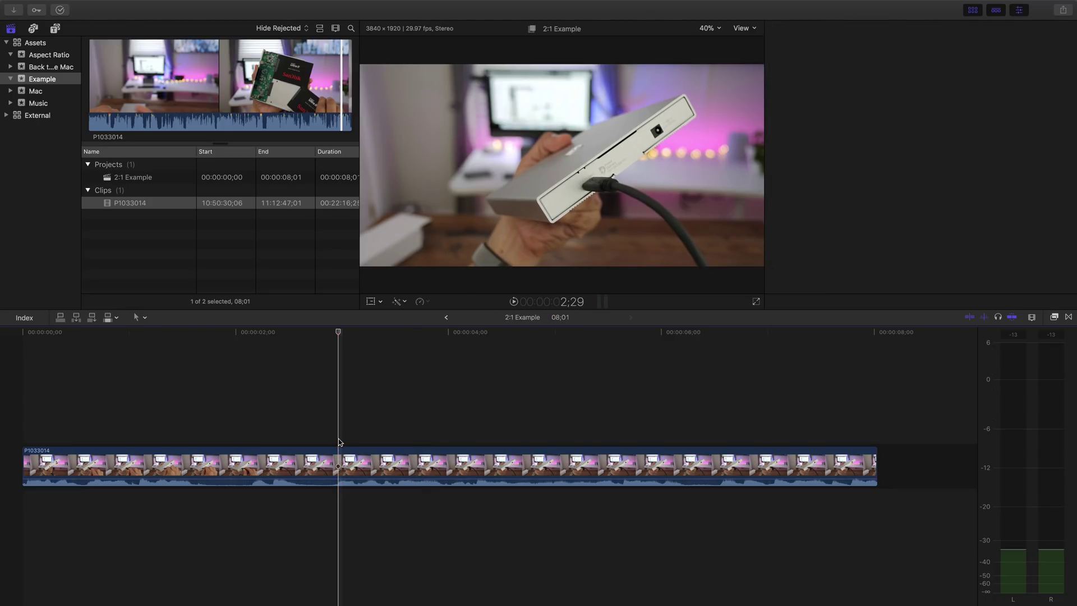
Step: Play the project and scrub the clip's Position Y up and down to reframe it
key(space)
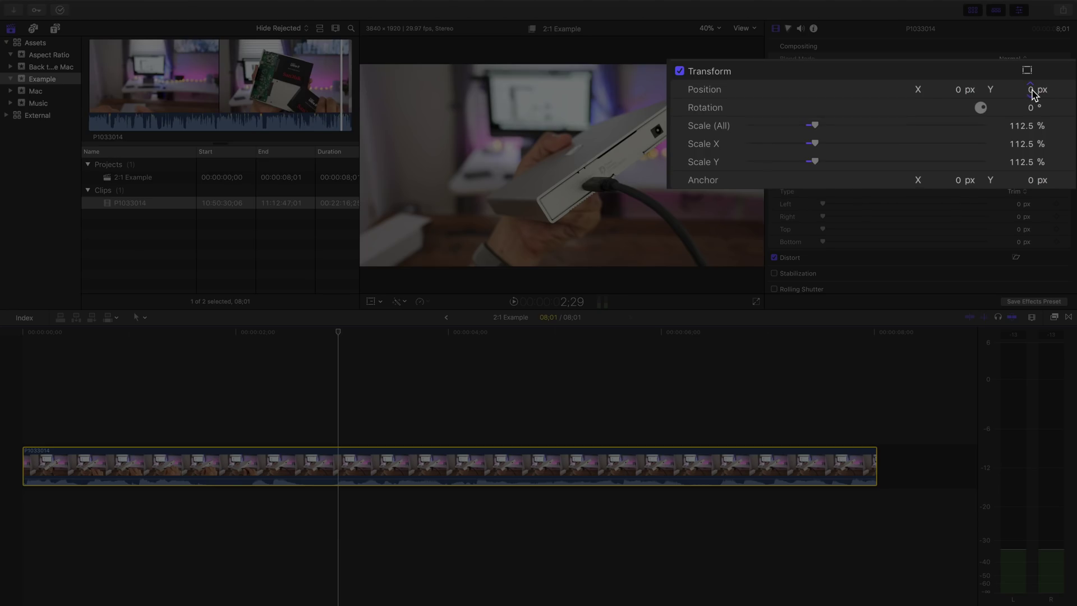
drag(1035, 91, 1030, 88)
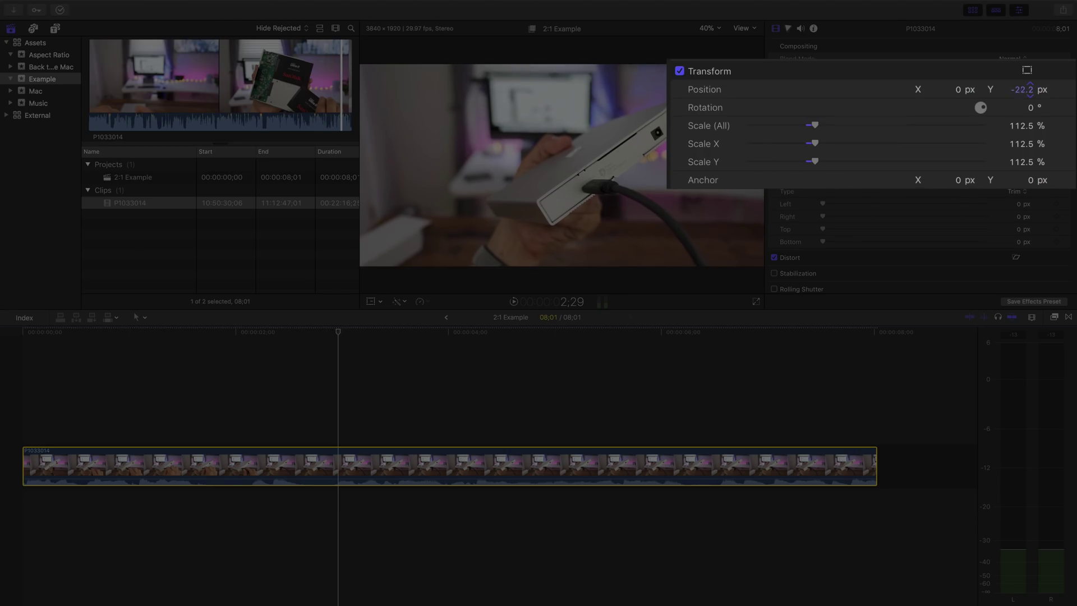
drag(1030, 88, 1030, 86)
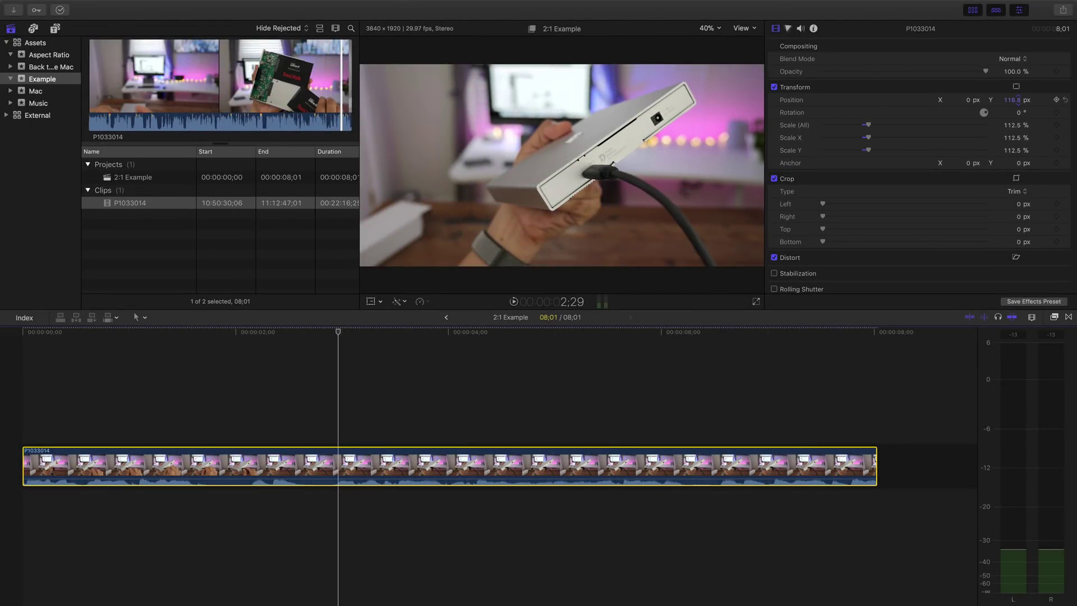
drag(1029, 86, 1018, 100)
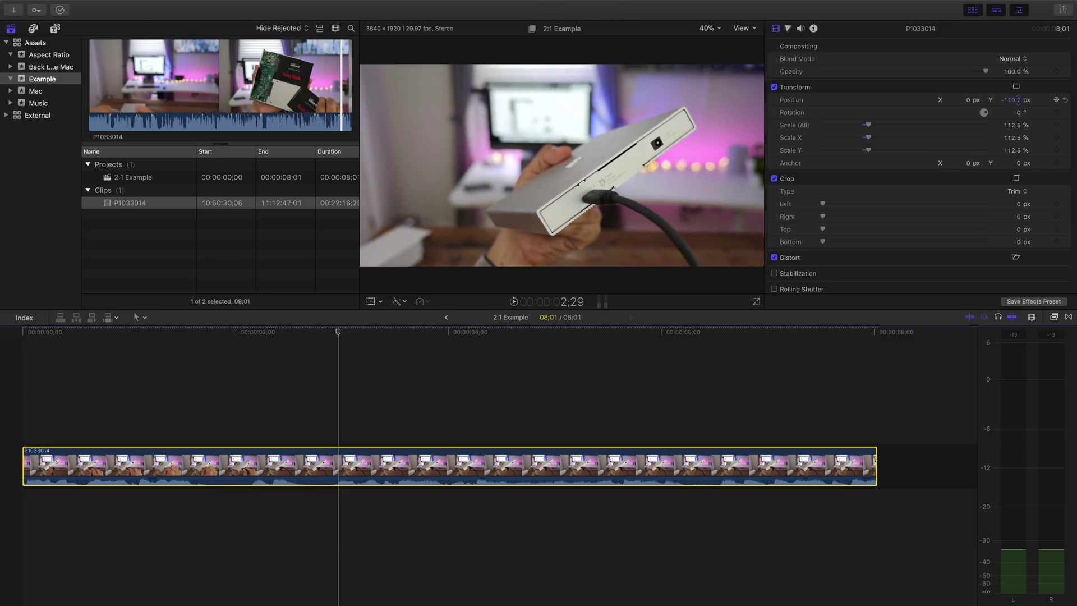
drag(1018, 100, 1018, 100)
drag(1019, 99, 1018, 100)
Step: Enter a Position Y of -120 px, then drag the clip back upward
double_click(1015, 101)
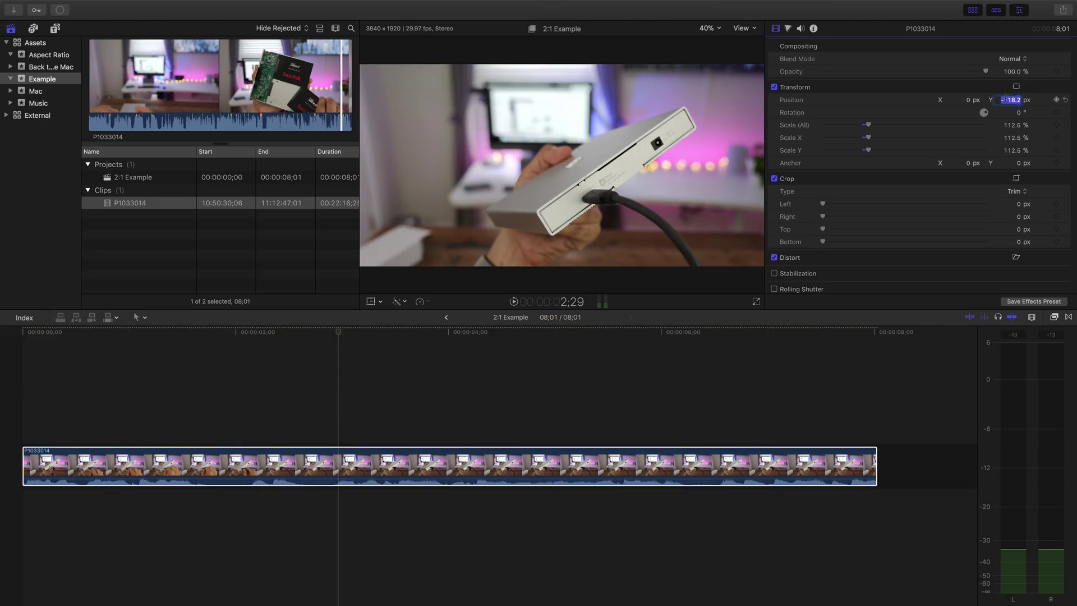
text(-120)
key(Return)
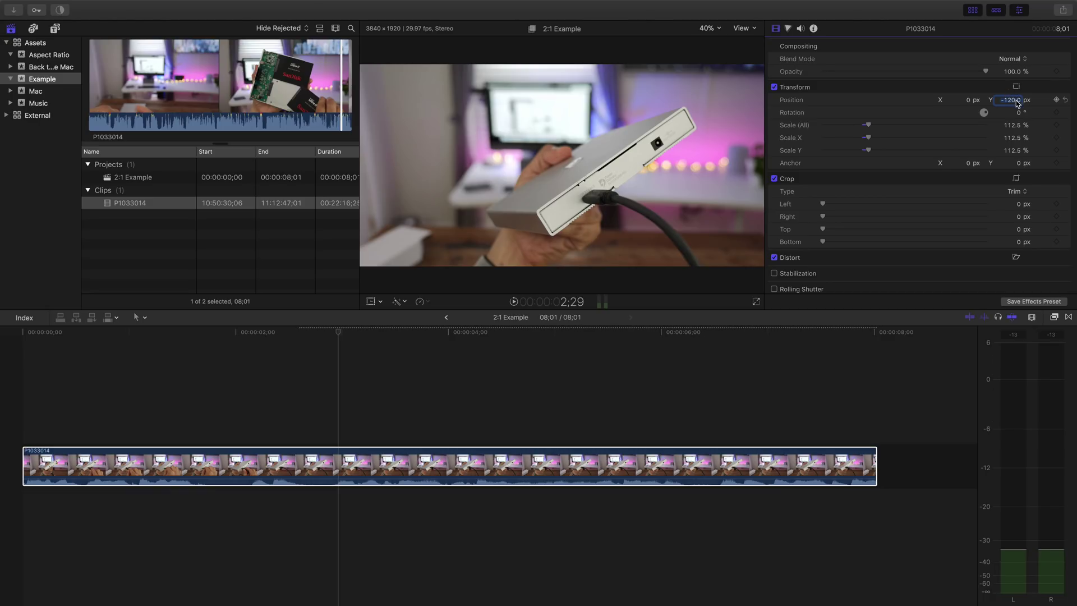
drag(1017, 102, 1016, 47)
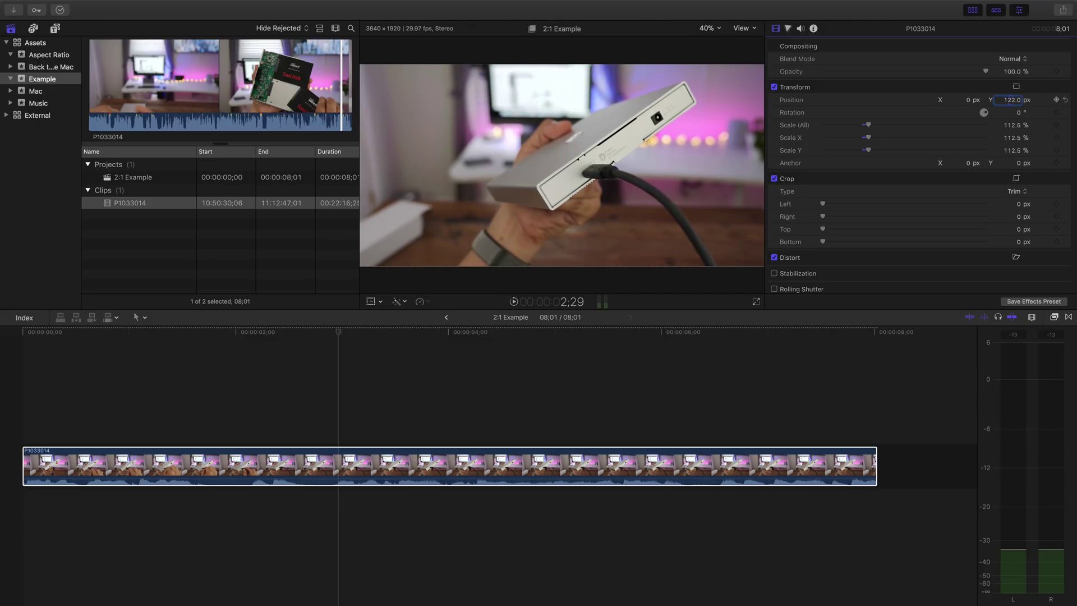